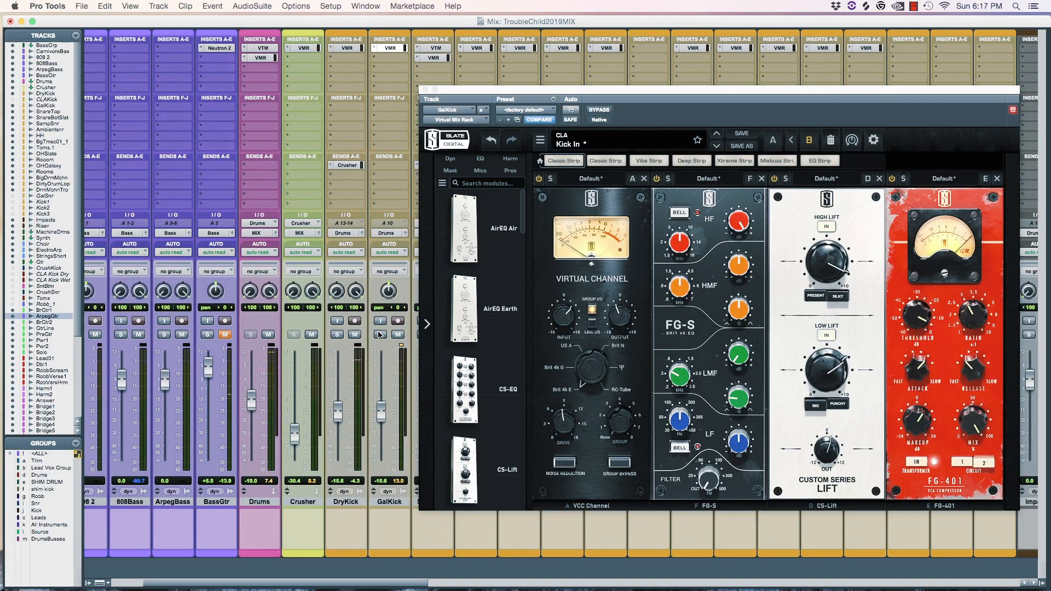
# Play the mix while reviewing the Virtual Mix Rack chains on the GalKick, SnareTop and SampSnr tracks.
pyautogui.press('space')
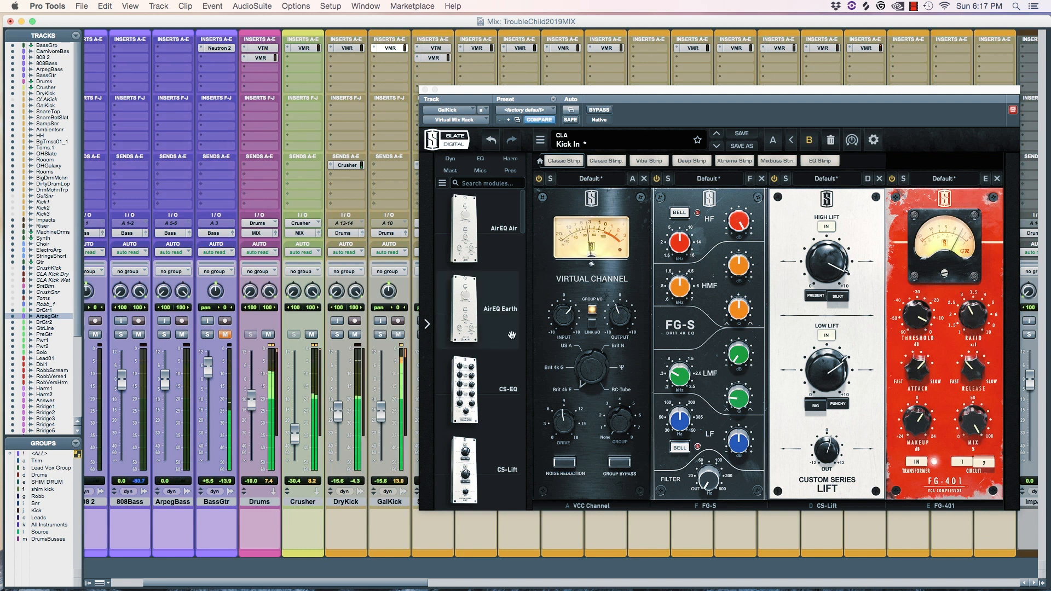
pyautogui.moveTo(703, 103); pyautogui.dragTo(596, 104)
pyautogui.click(805, 372)
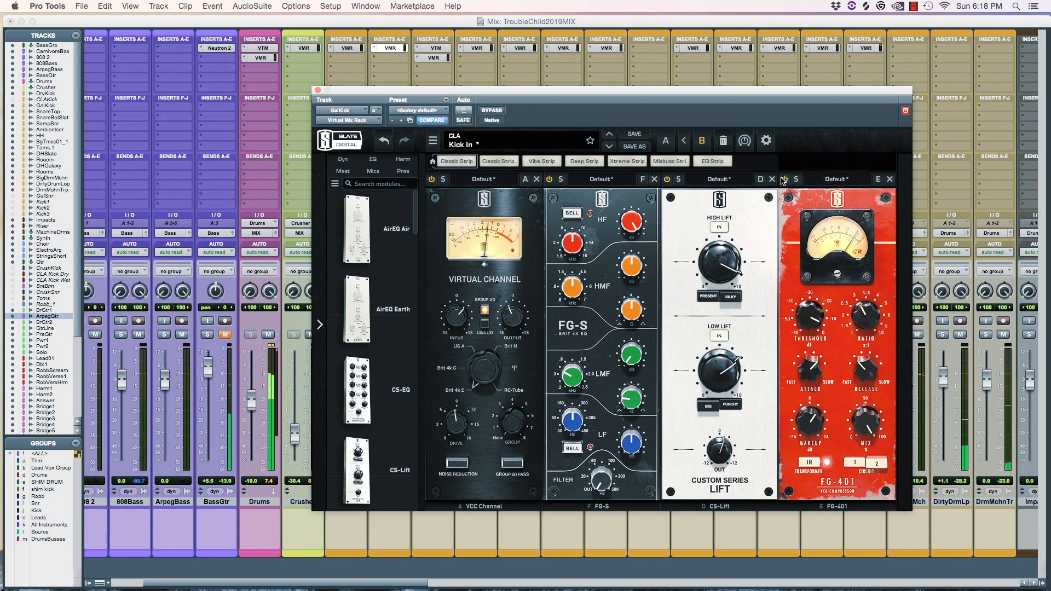
pyautogui.click(317, 90)
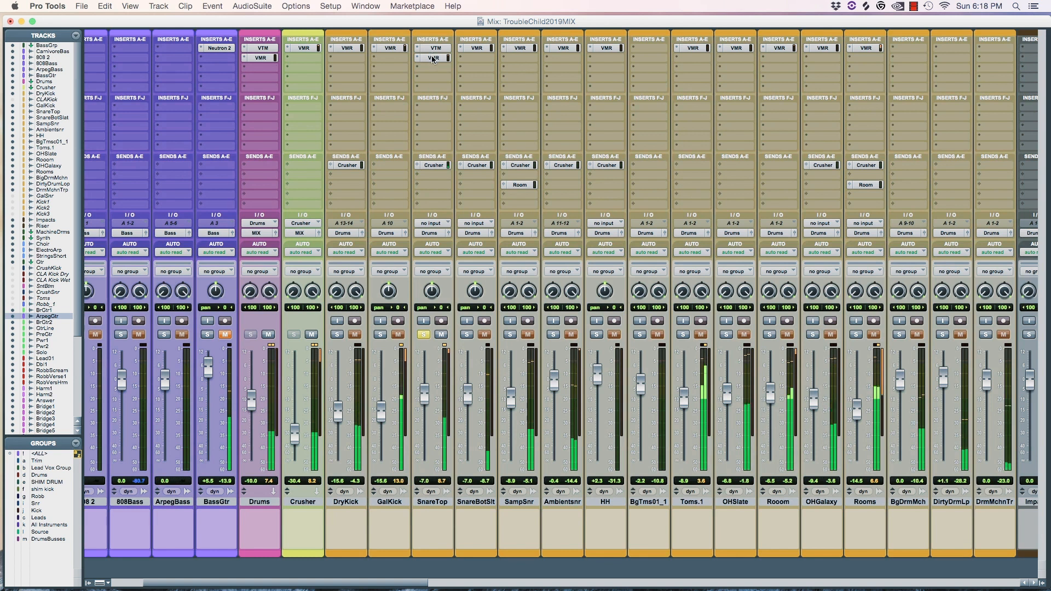
pyautogui.click(432, 58)
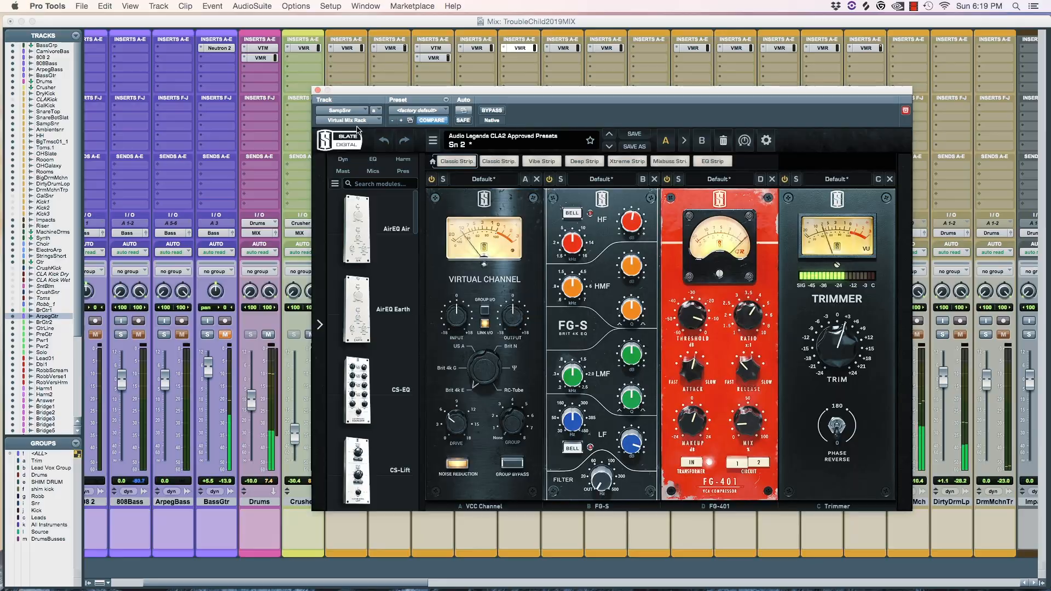
pyautogui.click(318, 90)
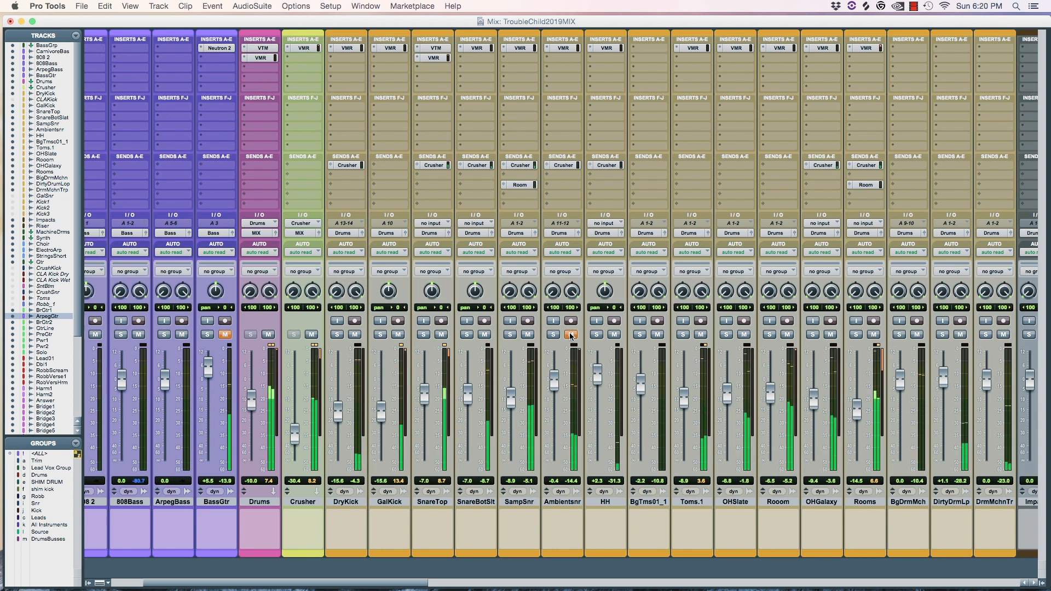
# Unmute the Ambientsnr track and briefly audition it in solo.
pyautogui.click(571, 335)
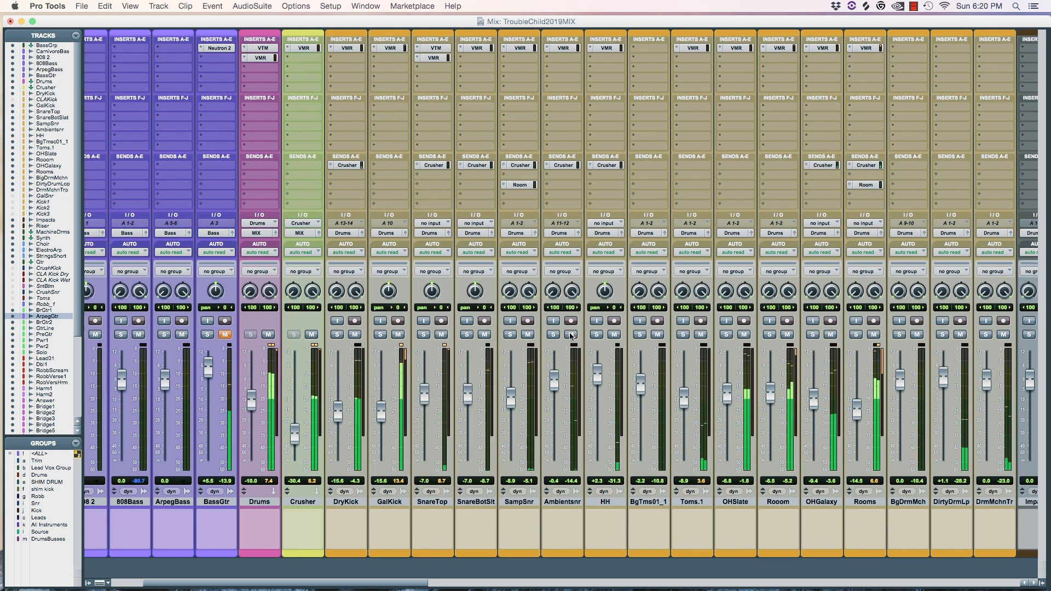
pyautogui.click(553, 335)
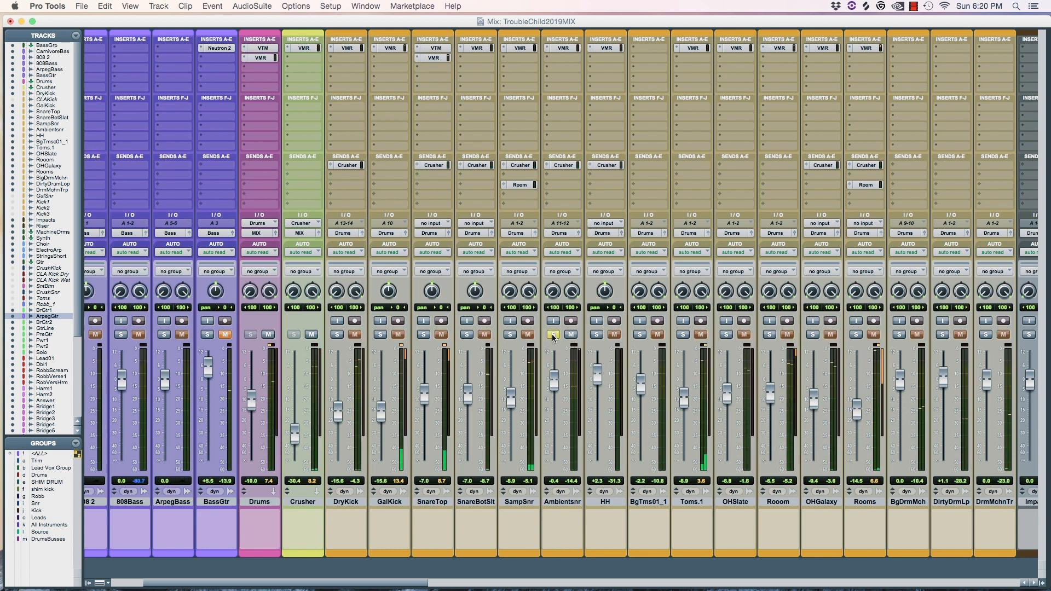
pyautogui.click(553, 335)
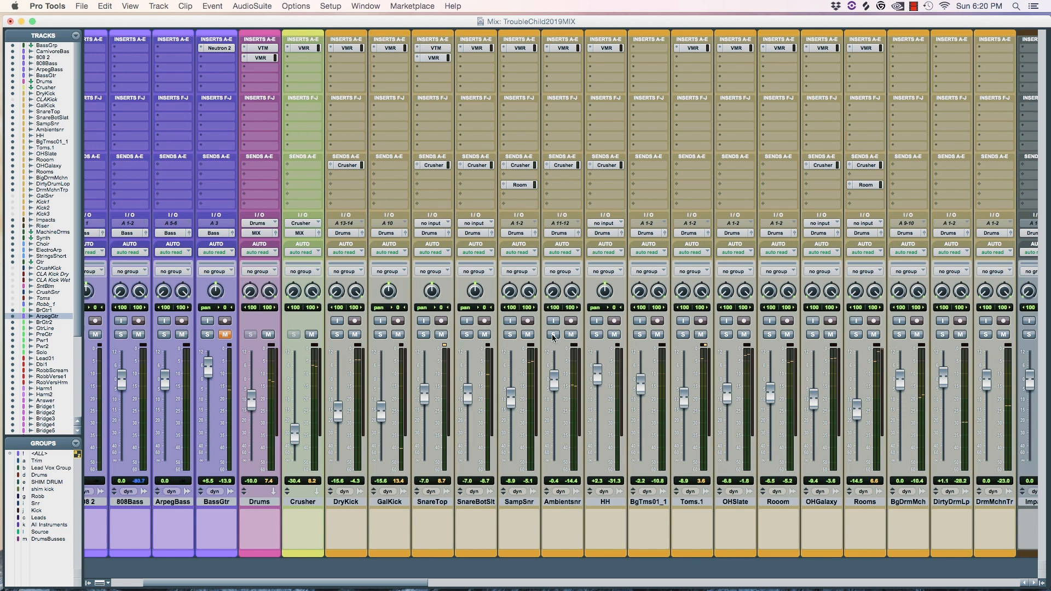
# Solo the HH track and open its Virtual Mix Rack.
pyautogui.click(600, 334)
pyautogui.click(605, 49)
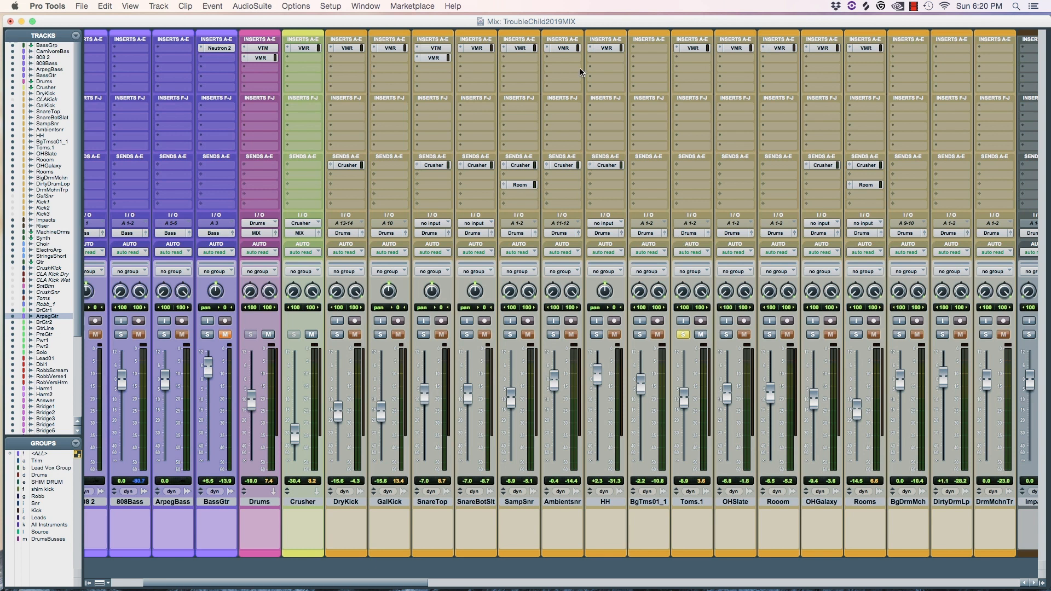
# Audition the soloed Toms.1 track, clear its solo, and review its Virtual Mix Rack chain.
pyautogui.press('space')
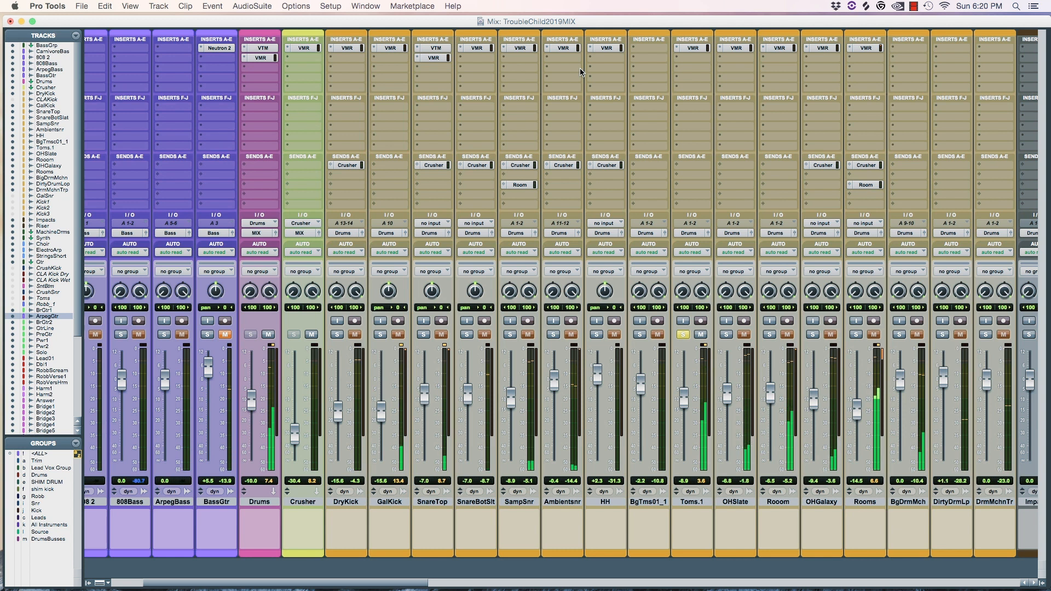
pyautogui.press('space')
pyautogui.hotkey('shift', 's')
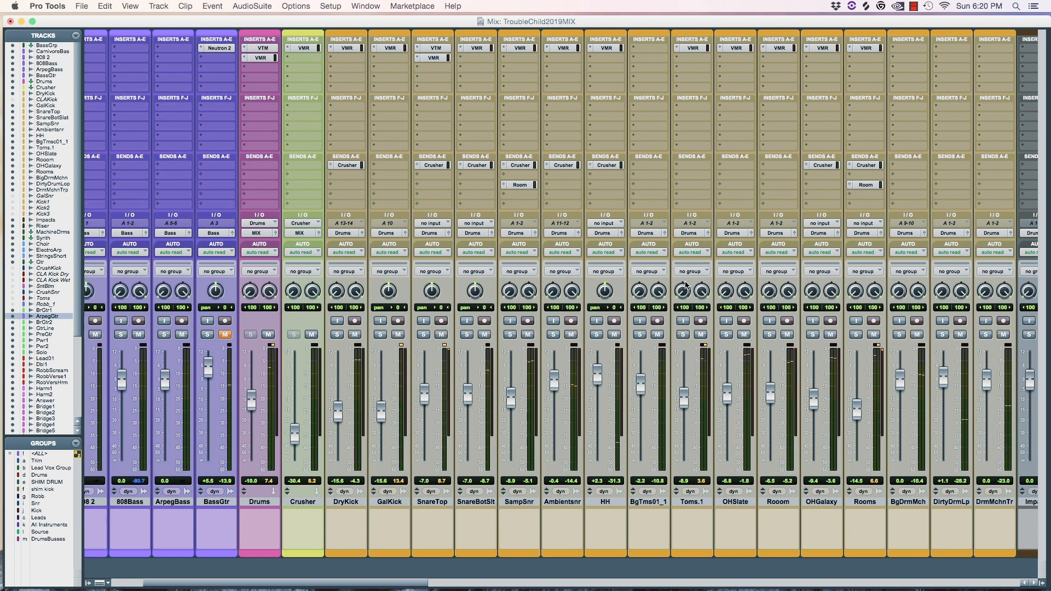
pyautogui.click(693, 48)
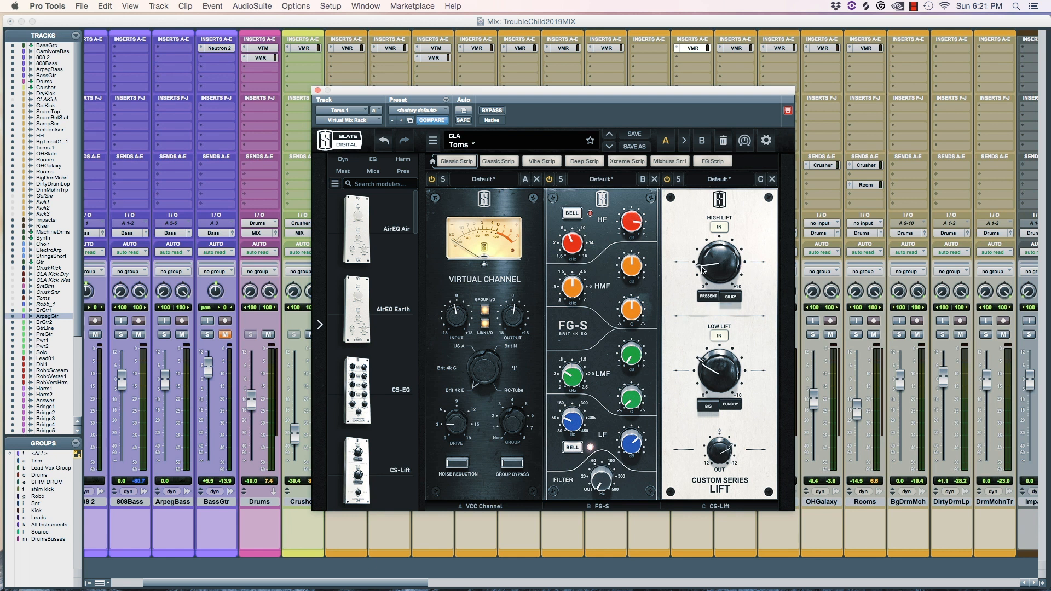
pyautogui.click(318, 91)
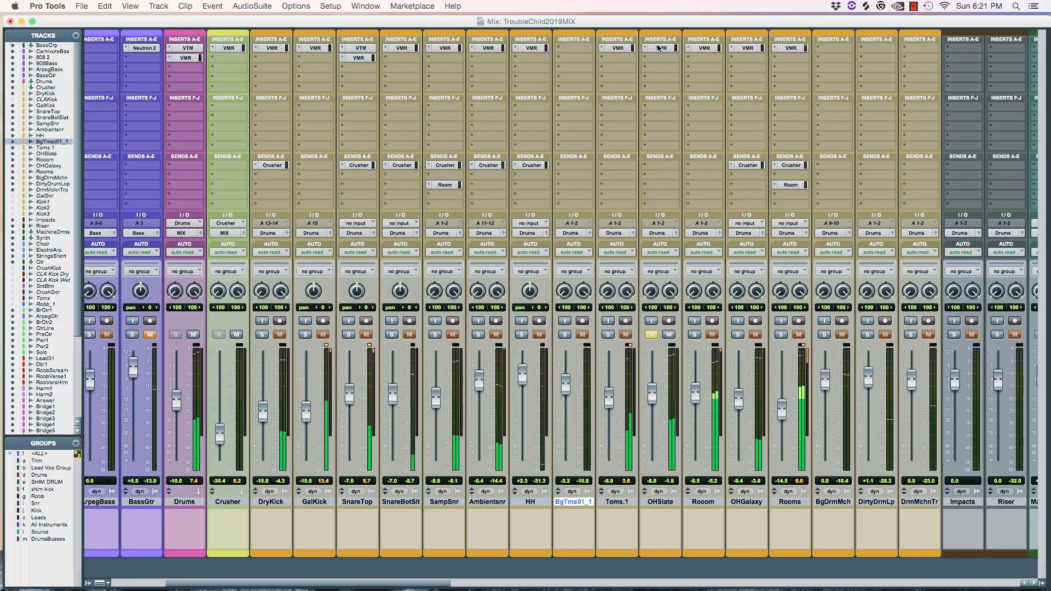
# Compare the OHSlate overheads with the CS-Lift and FG-N modules of its Virtual Mix Rack switched off and on.
pyautogui.click(660, 48)
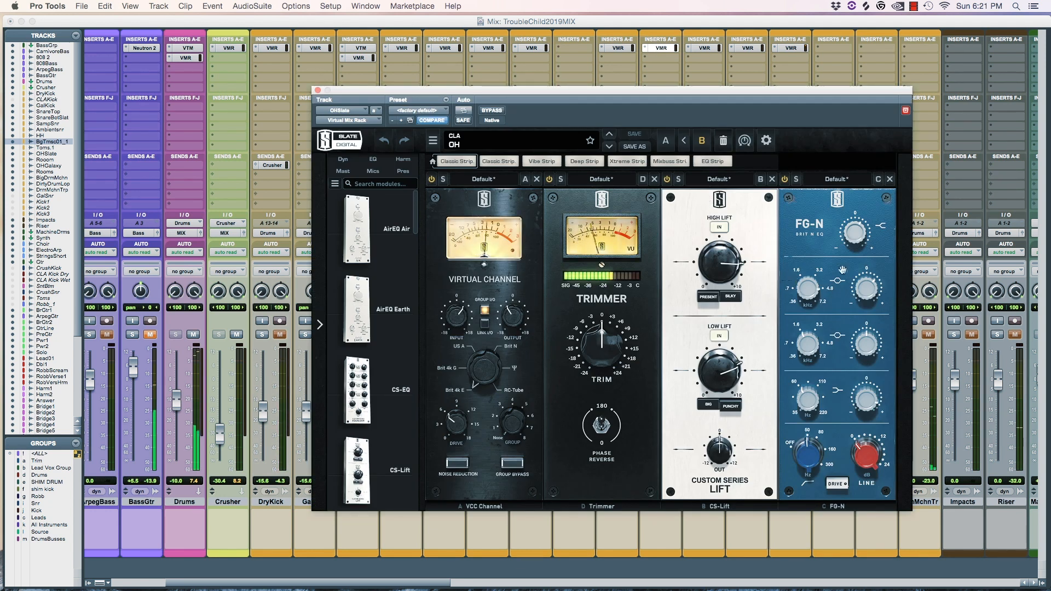
pyautogui.click(667, 180)
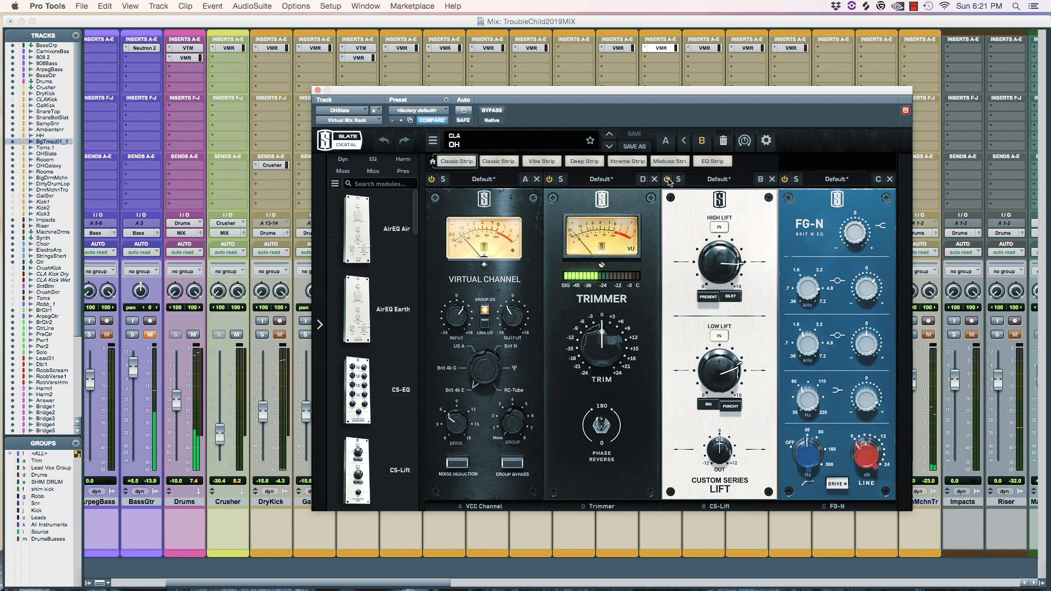
pyautogui.click(785, 180)
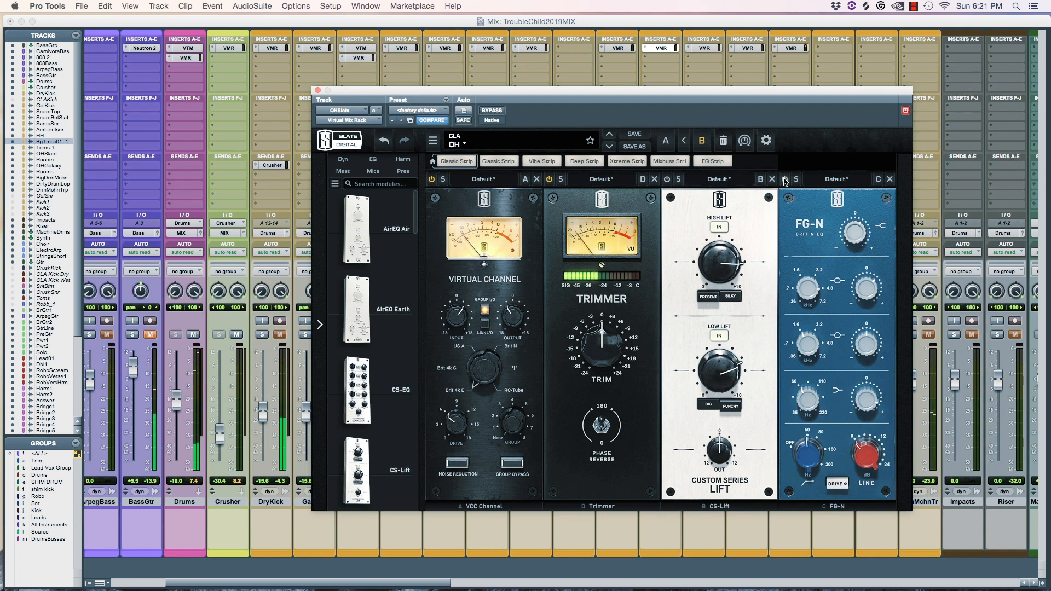
pyautogui.click(668, 180)
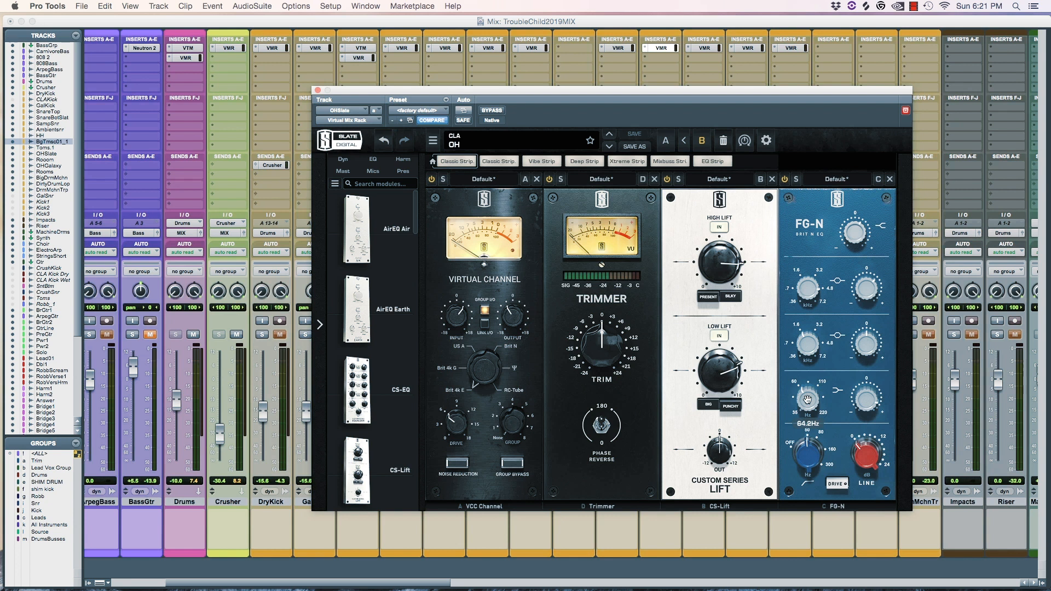
pyautogui.click(318, 91)
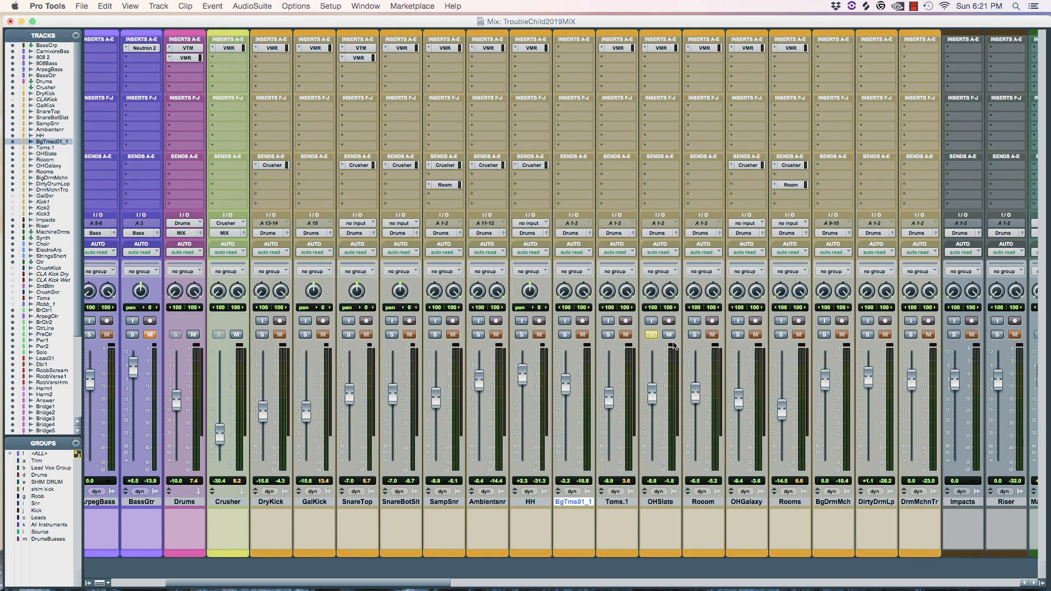
# Play the mix, solo the Rooom track, and review its Virtual Mix Rack chain.
pyautogui.press('space')
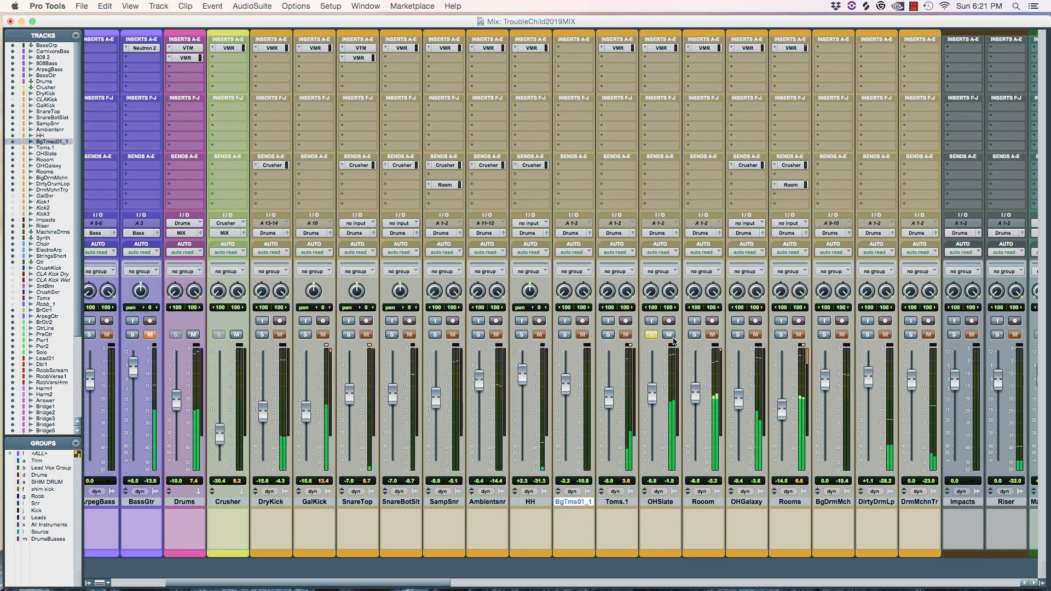
pyautogui.click(694, 334)
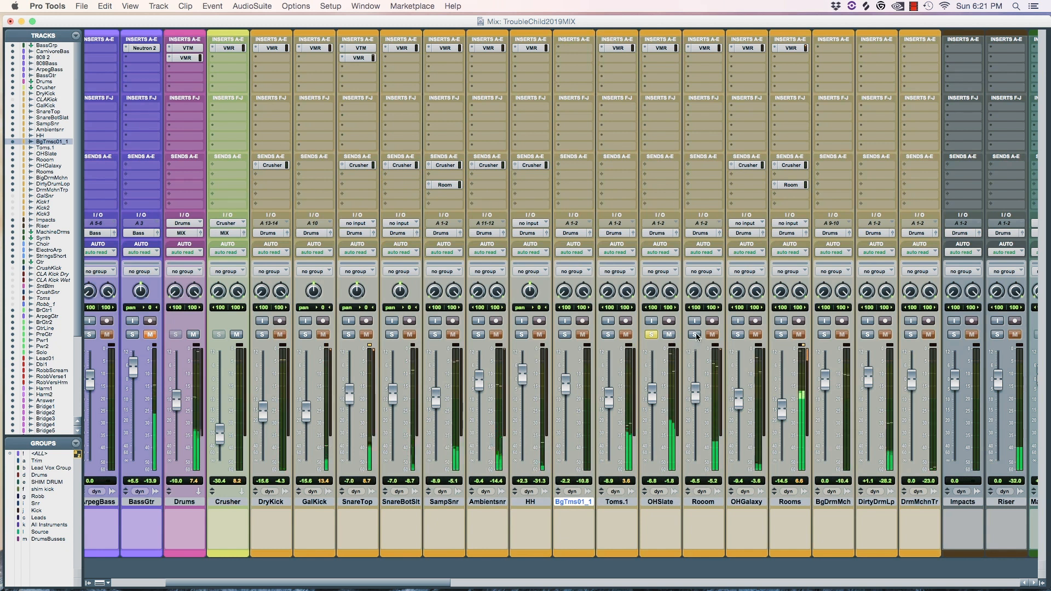
pyautogui.click(705, 47)
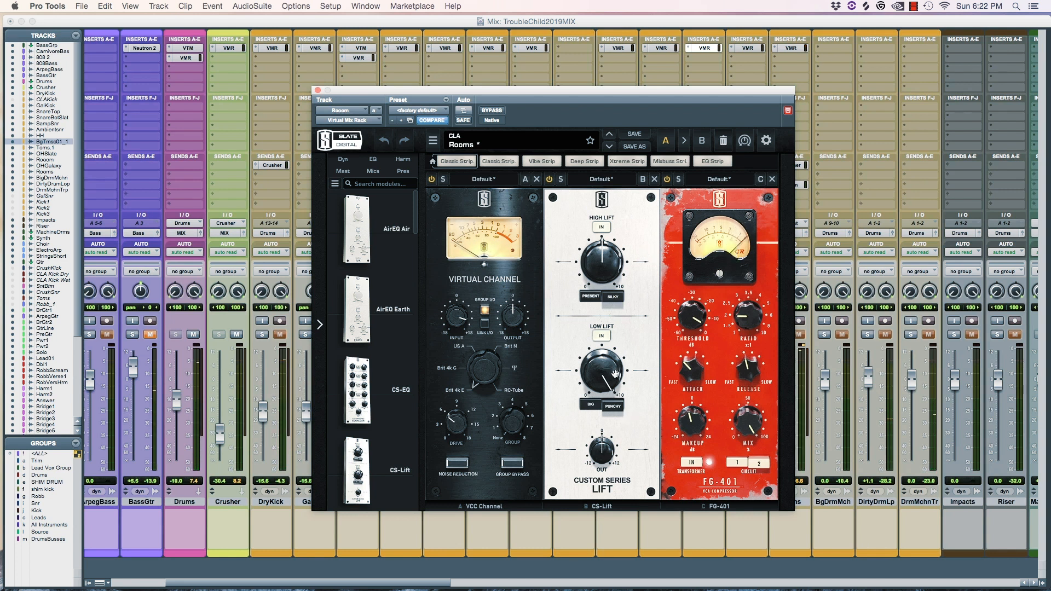
pyautogui.click(318, 90)
# Move the solo from Rooom to OHGalaxy and review the OHGalaxy Virtual Mix Rack chain.
pyautogui.hscroll(2, 706, 397)
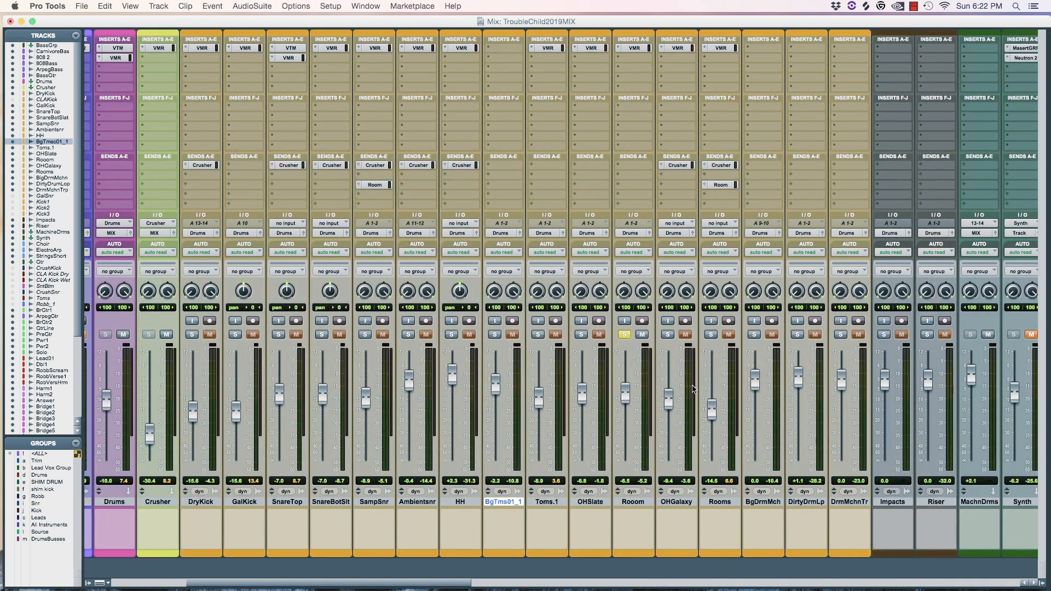
pyautogui.click(627, 336)
pyautogui.click(668, 335)
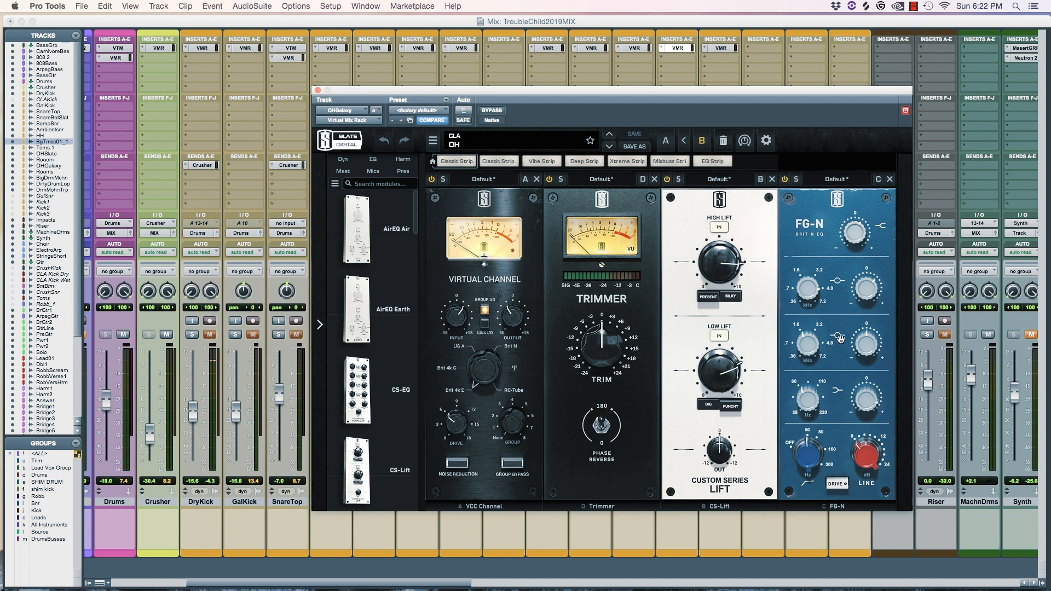
pyautogui.click(319, 91)
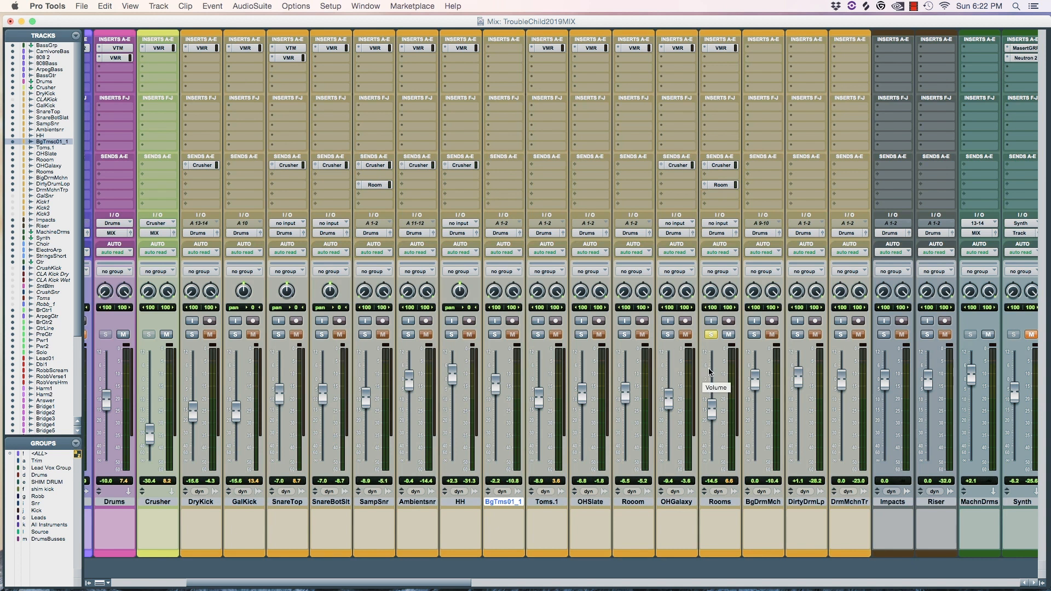
# Audition the soloed Rooms track with its Virtual Mix Rack open, and close the Drums bus rack.
pyautogui.click(718, 48)
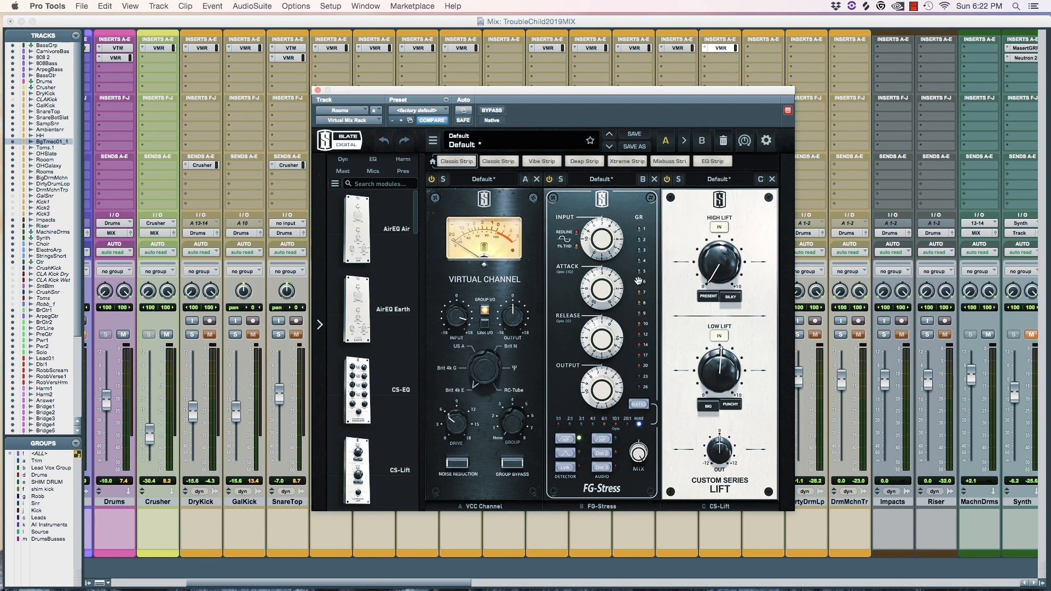
pyautogui.press('space')
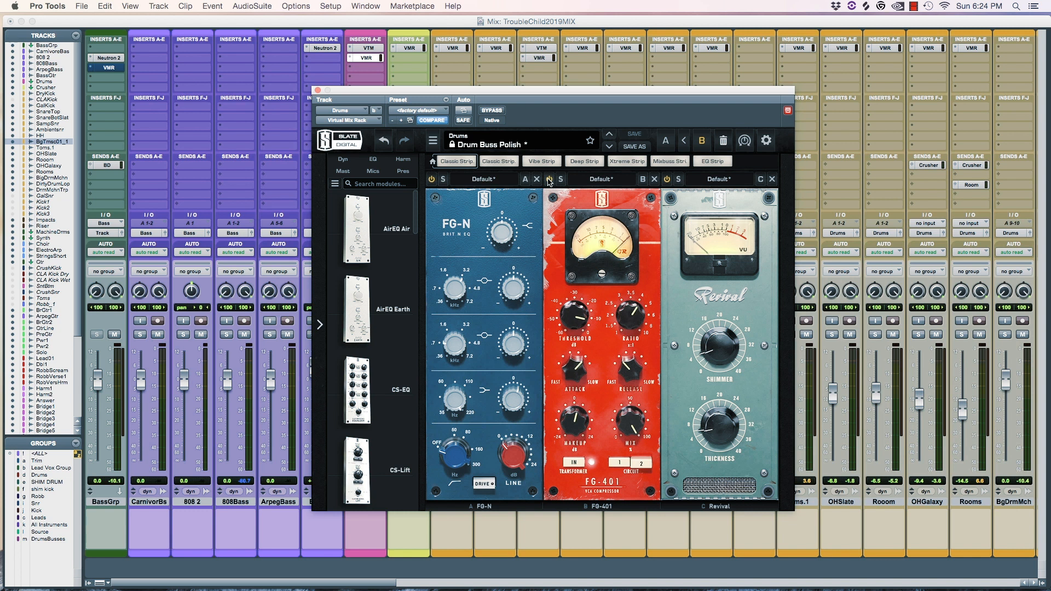
pyautogui.click(318, 90)
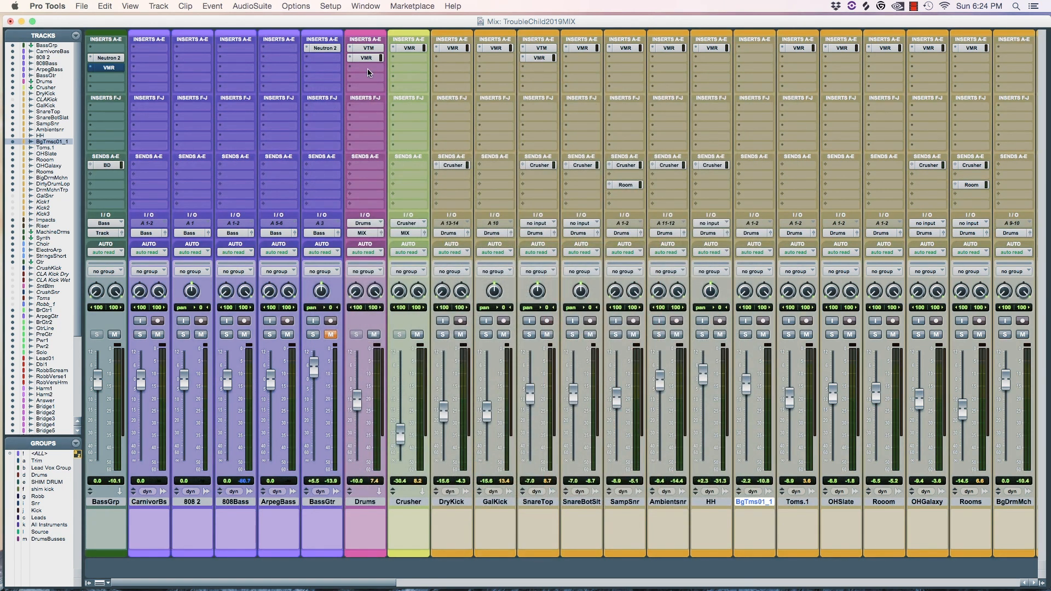
# Play the mix with the Crusher track's Virtual Mix Rack open, compare it bypassed and active, and close the rack.
pyautogui.click(409, 48)
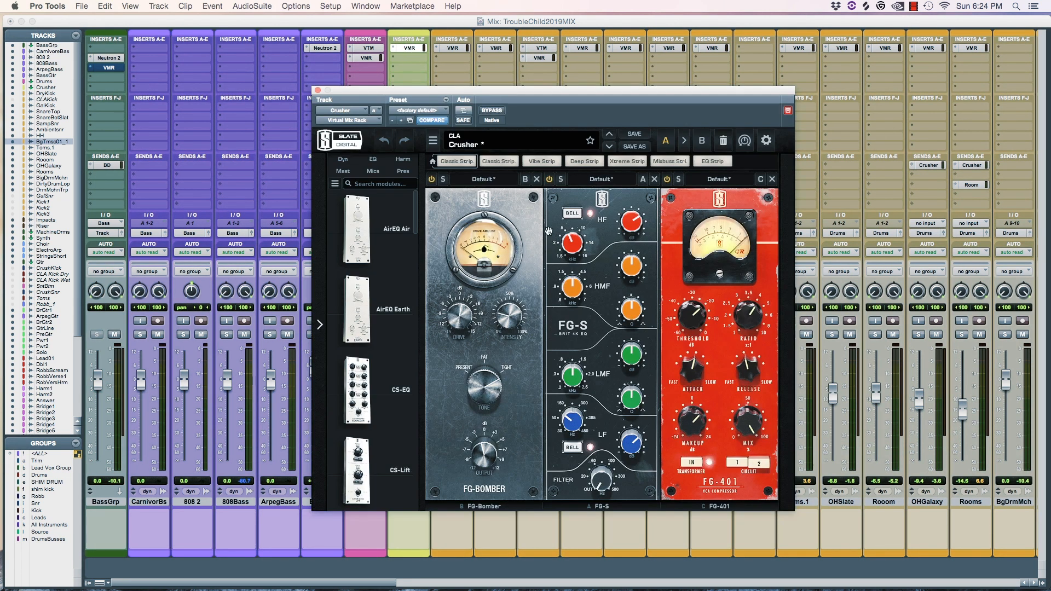
pyautogui.press('space')
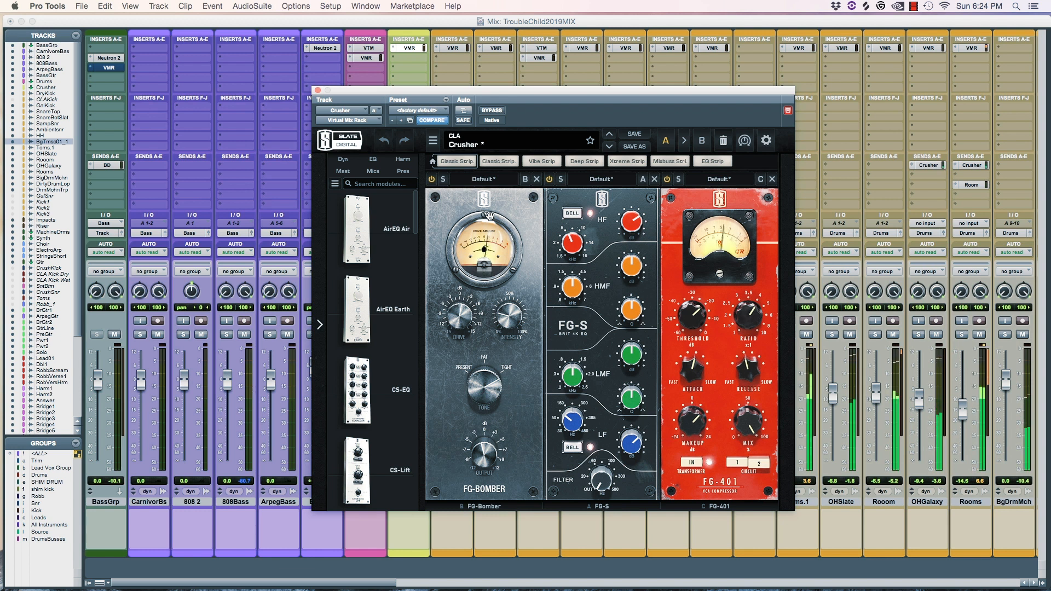
pyautogui.moveTo(419, 90); pyautogui.dragTo(534, 86)
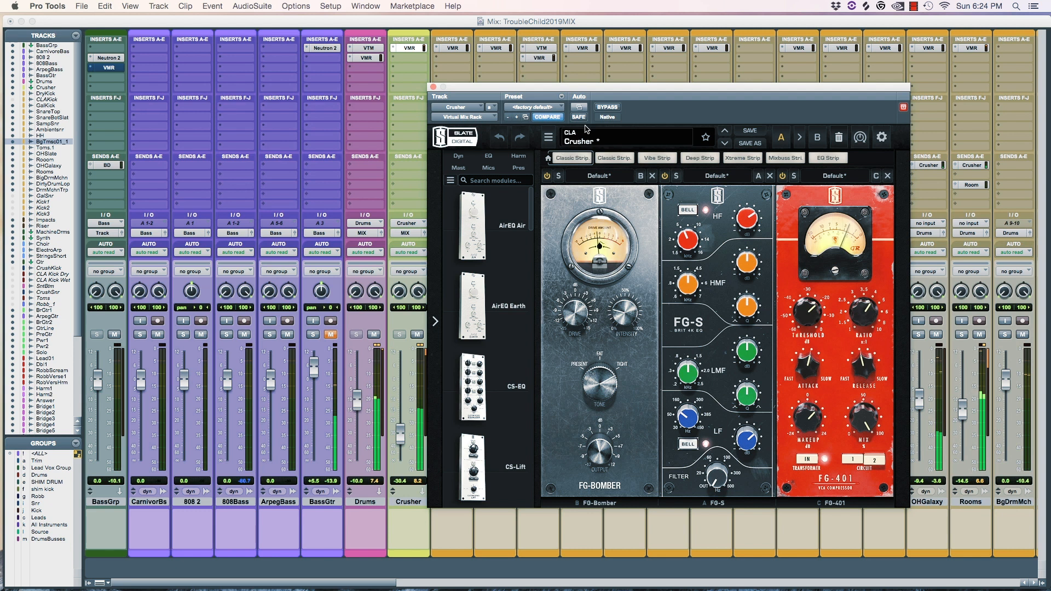
pyautogui.click(606, 107)
pyautogui.click(607, 107)
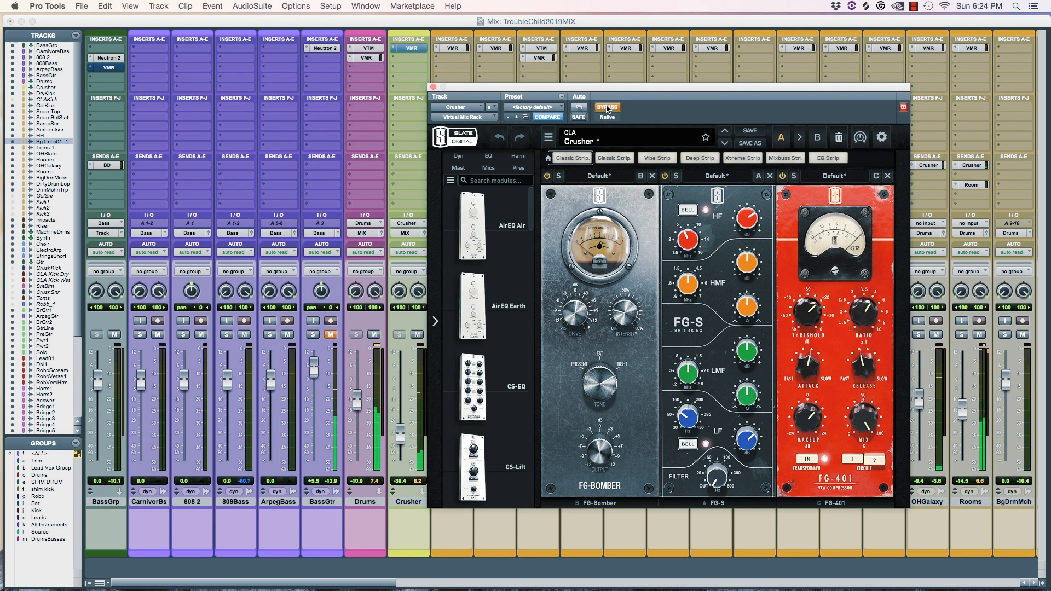
pyautogui.click(607, 107)
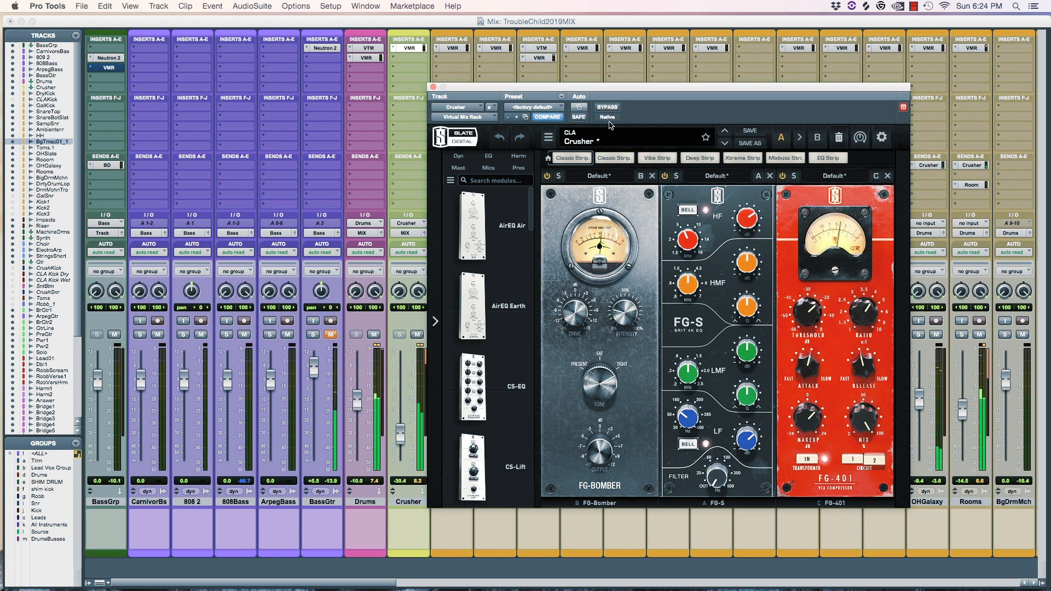
pyautogui.click(433, 87)
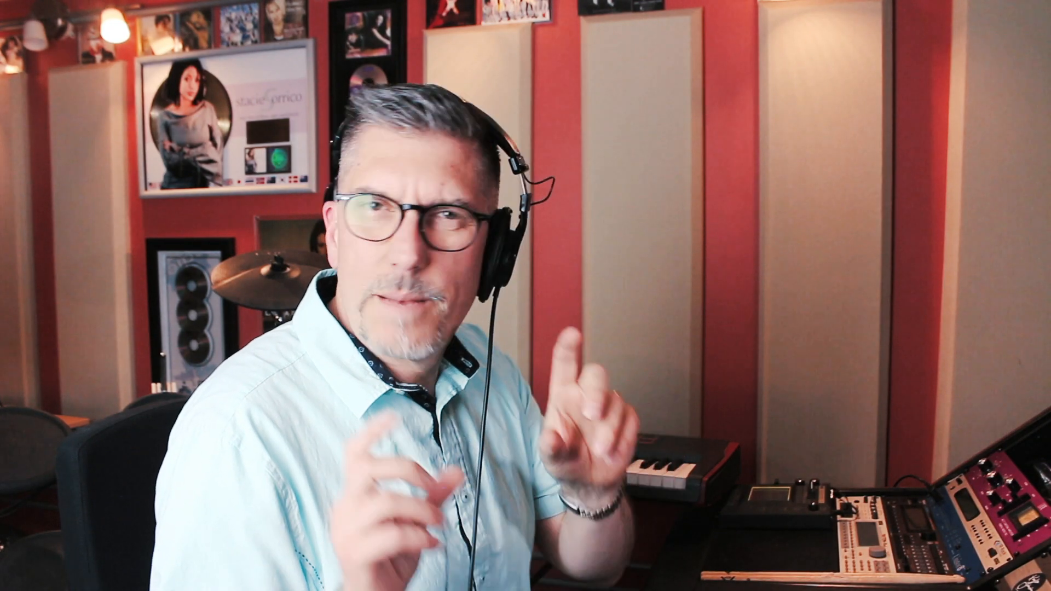